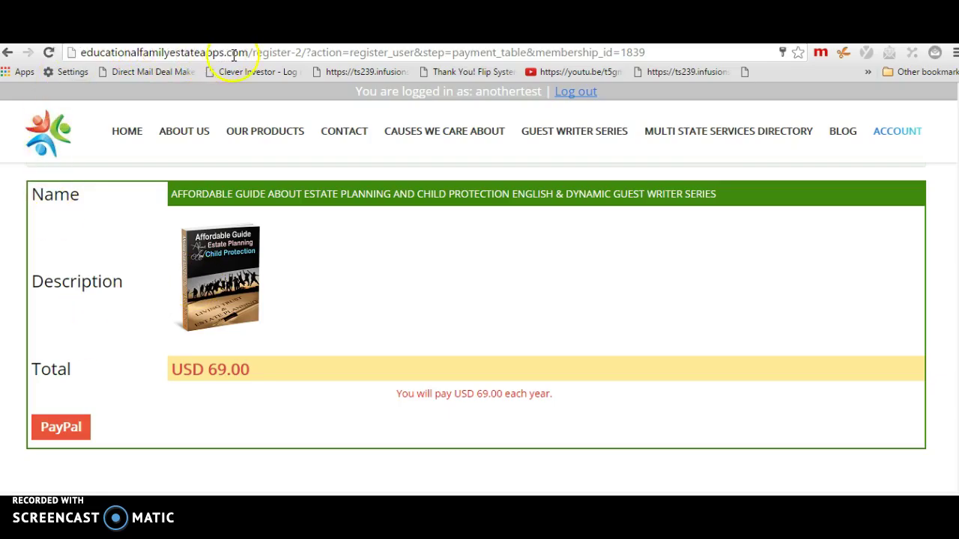
Return to the previous page and open the OUR PRODUCTS list
click(7, 54)
scroll(153, 198, up, 5)
scroll(153, 198, down, 2)
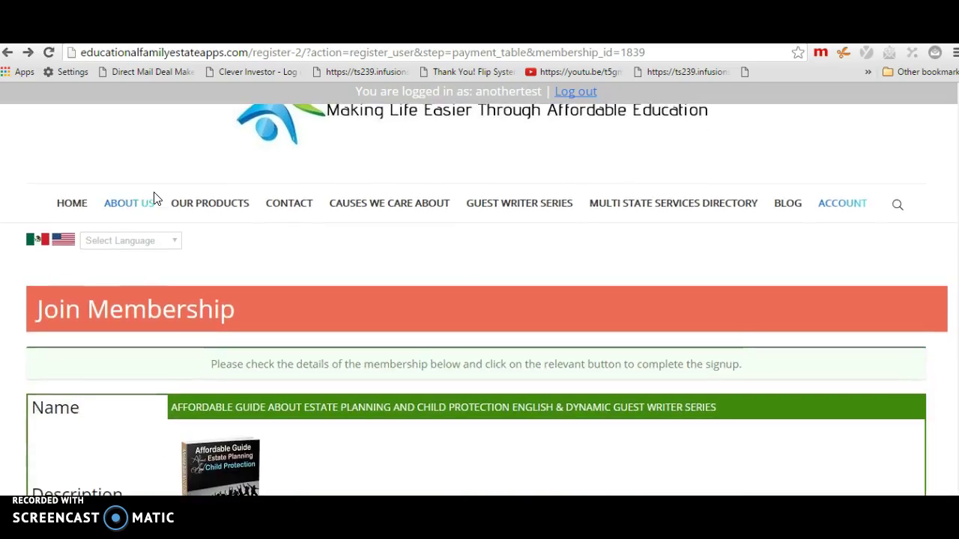
click(187, 208)
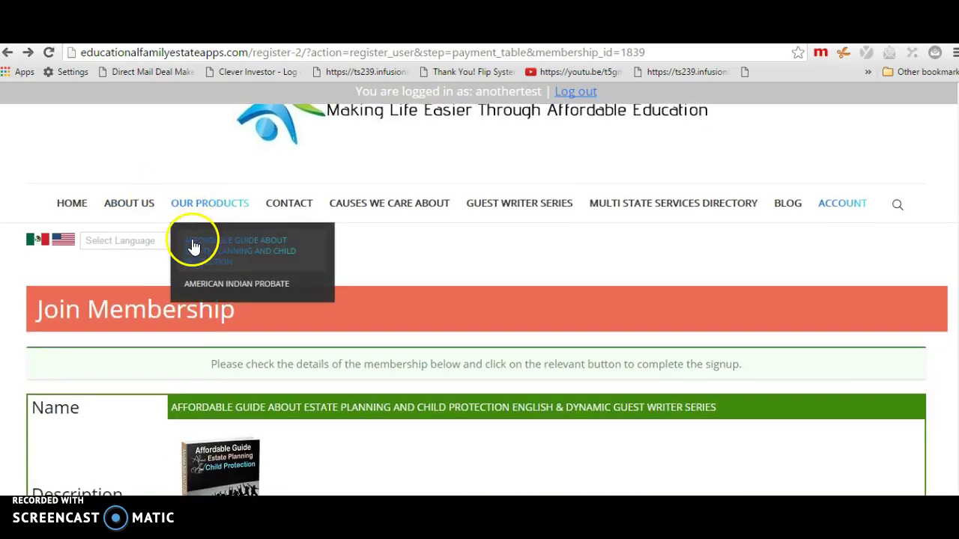
Open the American Indian Probate product page in a new tab and switch to it
right_click(206, 288)
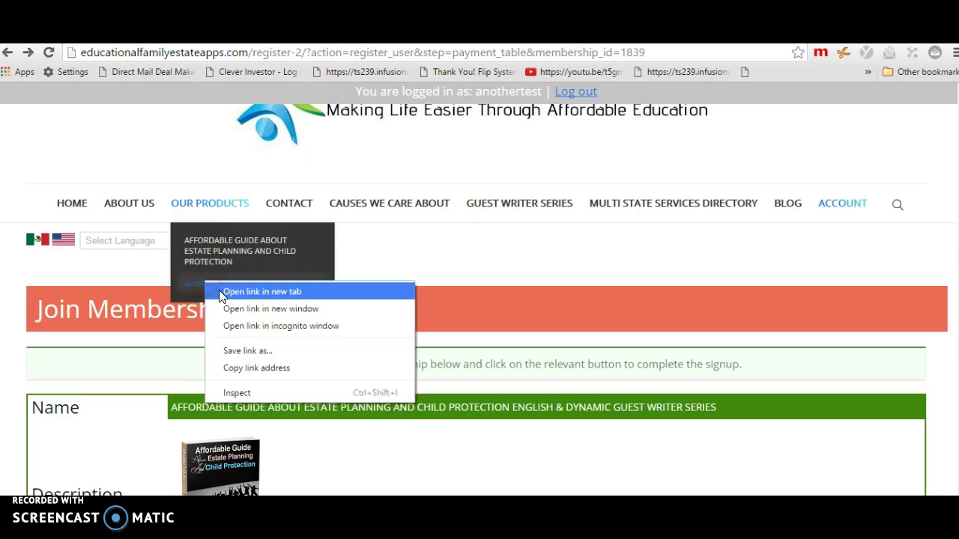
click(218, 292)
click(495, 30)
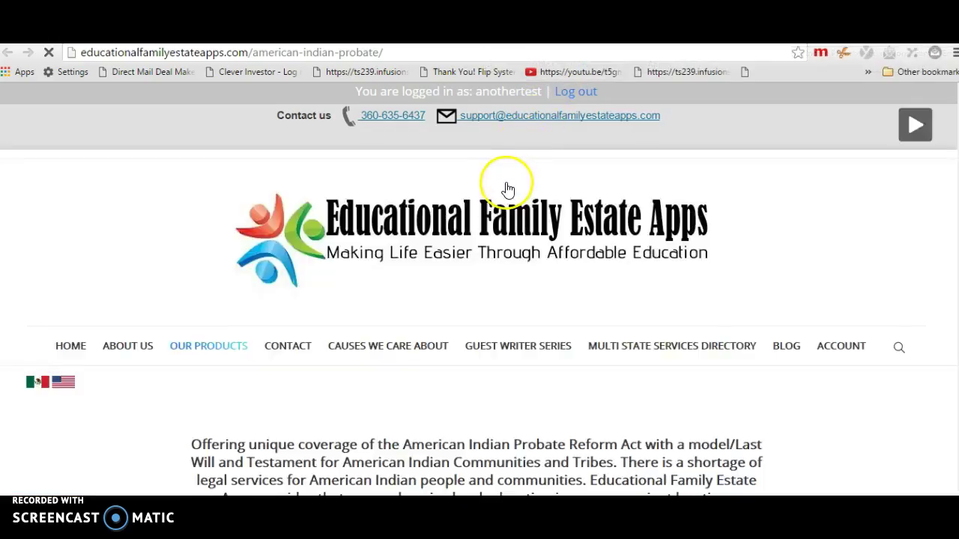
Add the American Indian Probate bundle to the cart
scroll(482, 277, down, 1)
scroll(482, 277, down, 10)
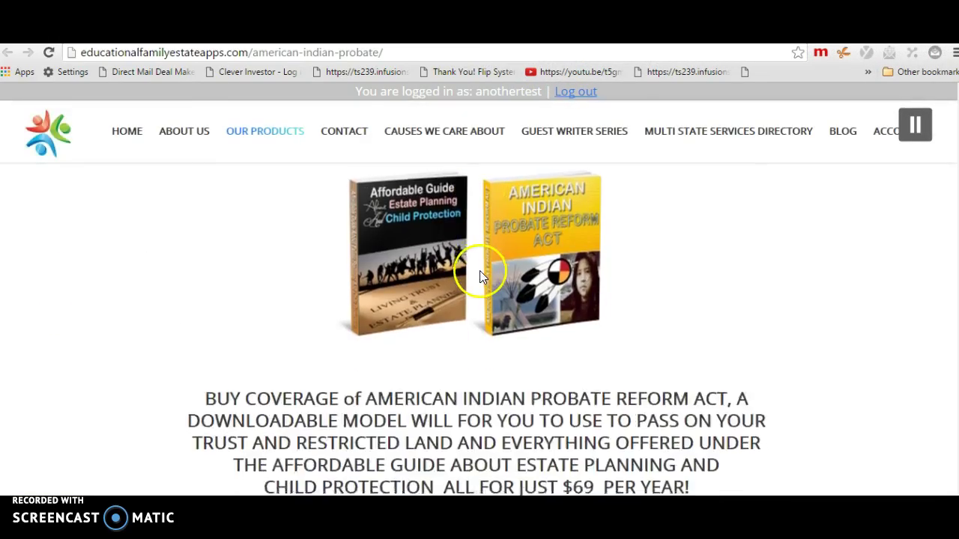
scroll(480, 271, down, 3)
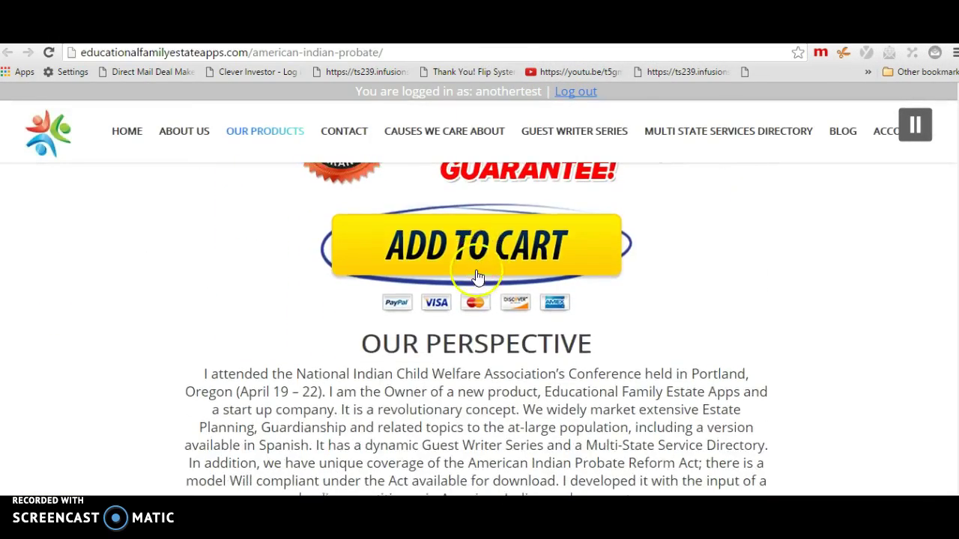
click(476, 255)
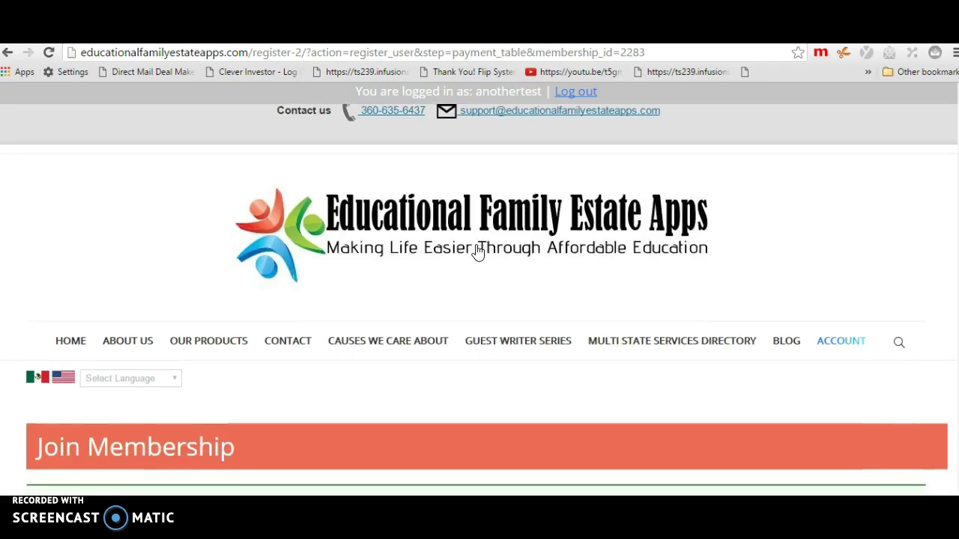
Scroll through the Join Membership payment table showing the USD 69.00 yearly membership
scroll(478, 251, down, 3)
scroll(476, 245, down, 2)
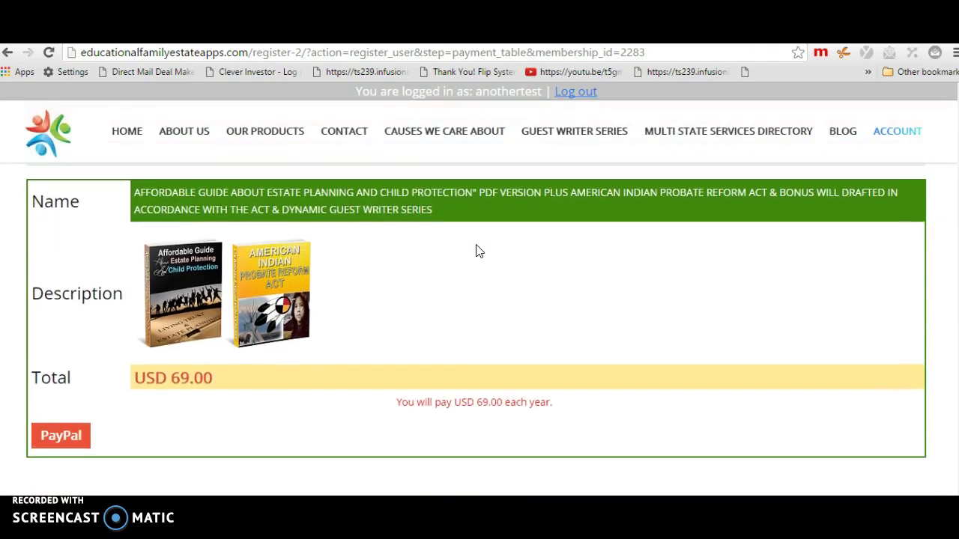
scroll(478, 251, down, 1)
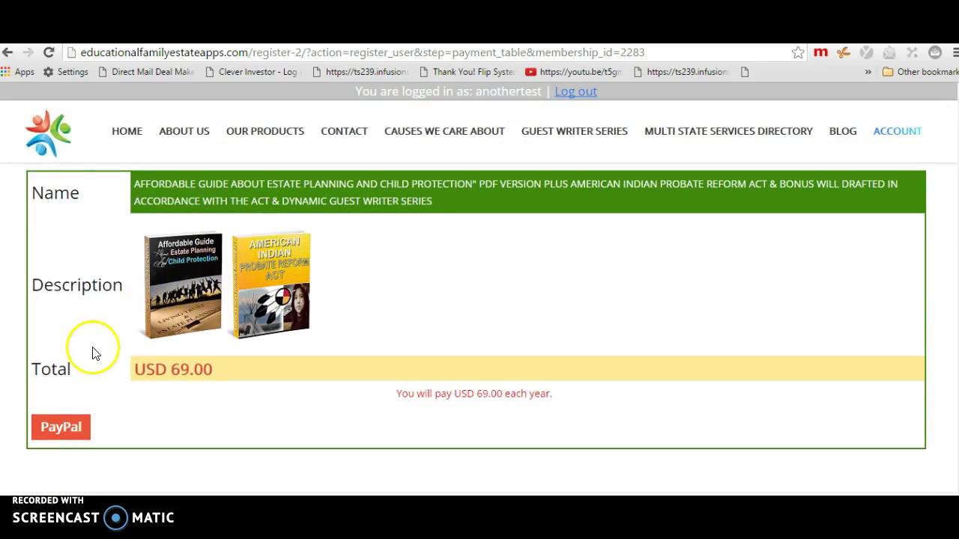
scroll(184, 349, up, 5)
scroll(188, 345, down, 5)
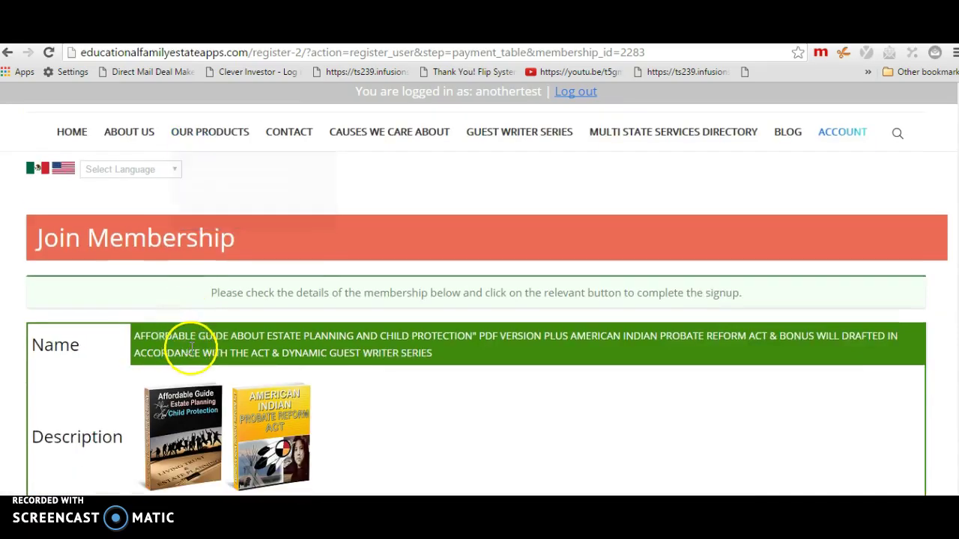
scroll(200, 349, up, 5)
scroll(200, 349, up, 1)
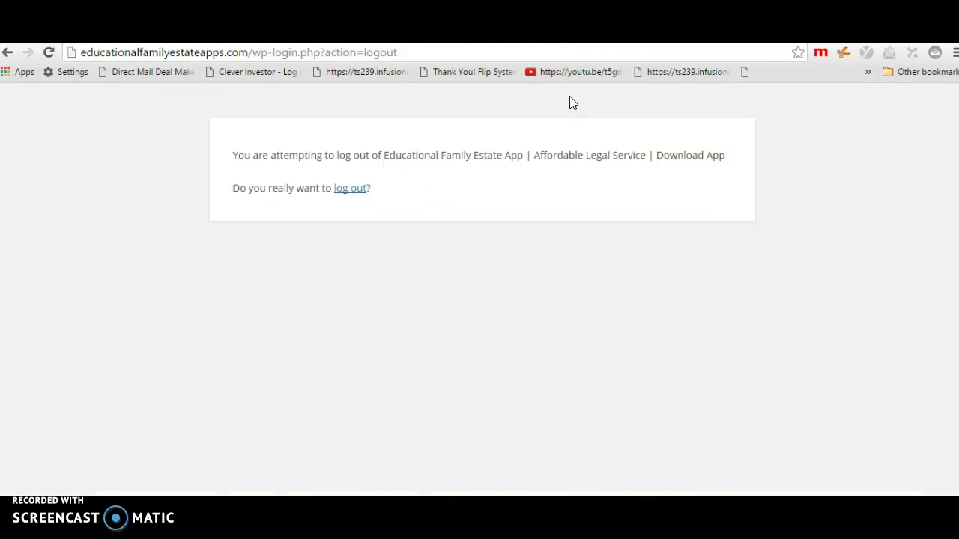
Confirm logging out on the confirmation page
click(355, 191)
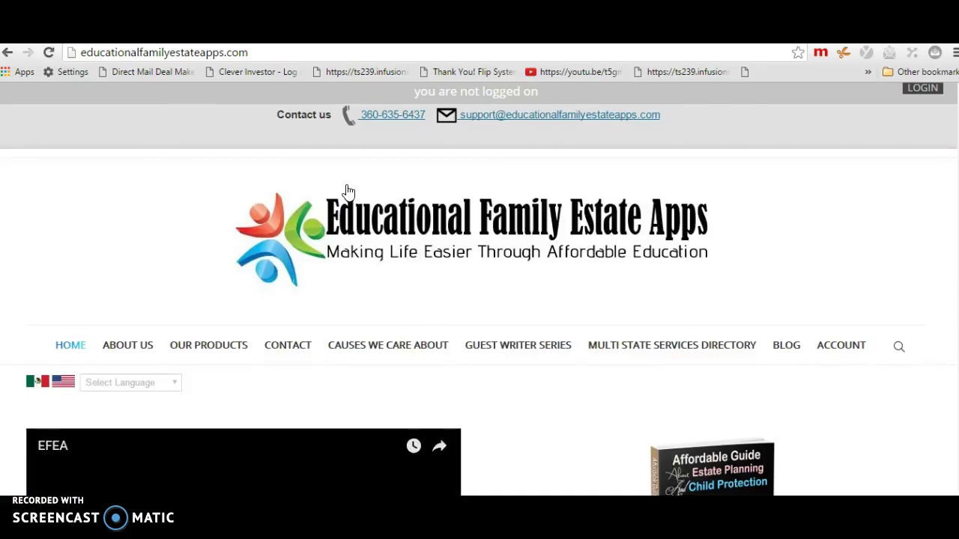
Open the Affordable Guide product page from OUR PRODUCTS in a new tab
click(334, 196)
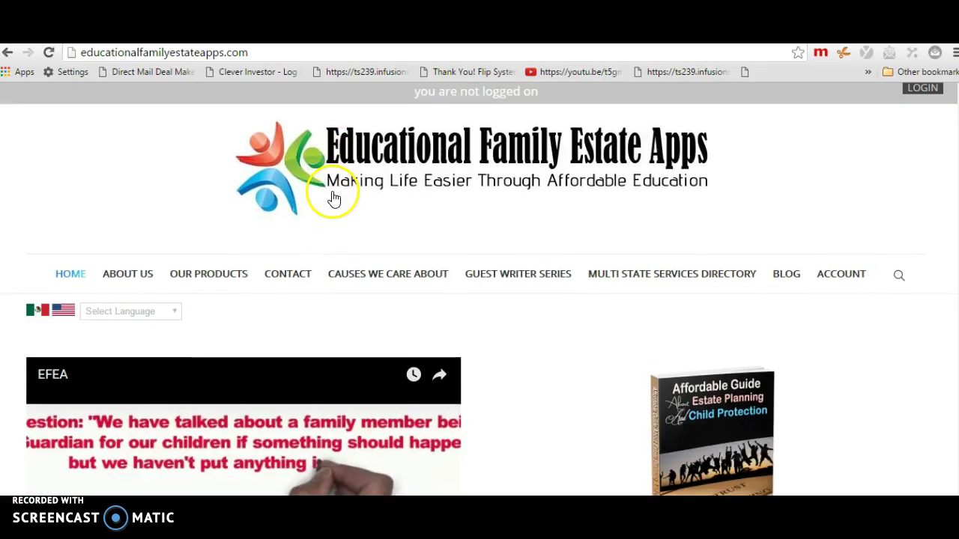
scroll(315, 195, down, 1)
mouse_move(216, 203)
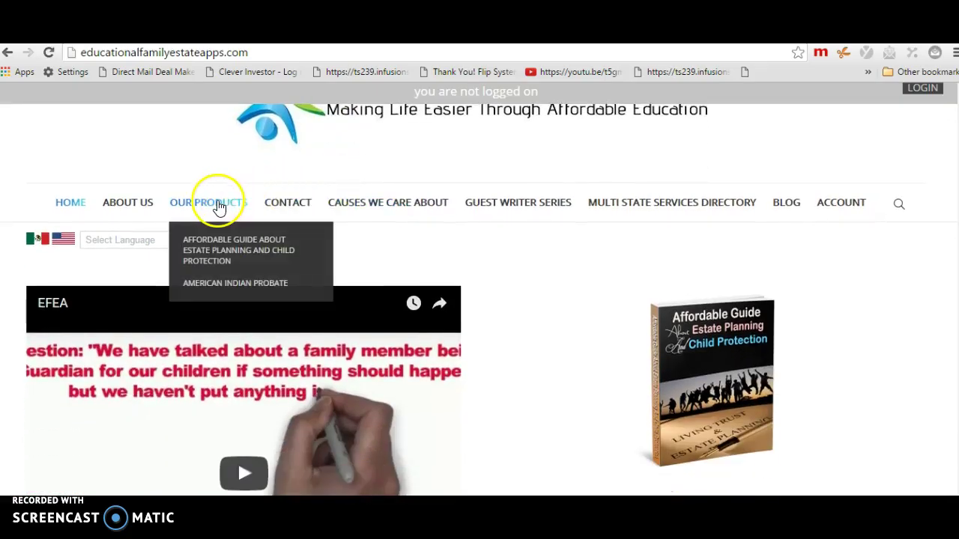
right_click(220, 248)
click(232, 253)
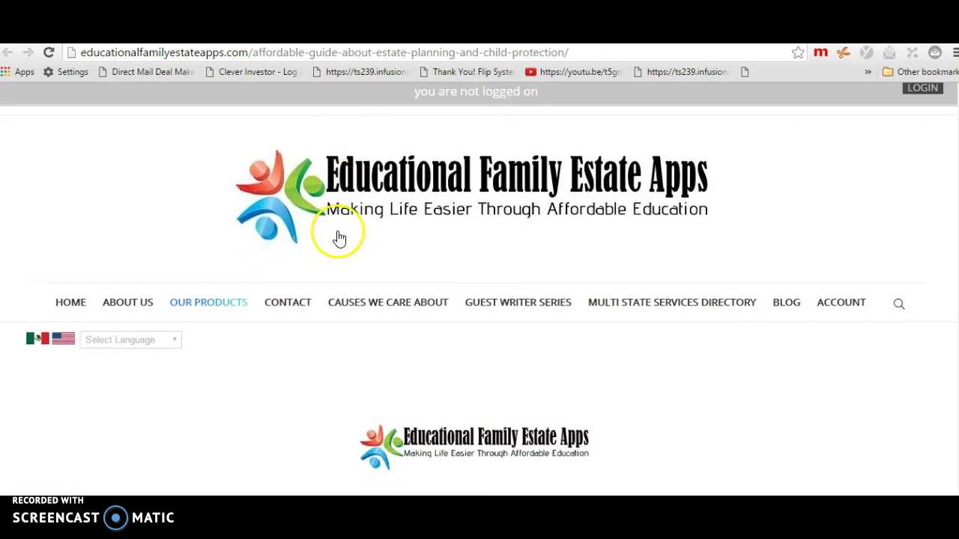
Add the English version guide with Guest Writer Series ($69) to the cart
scroll(340, 239, down, 10)
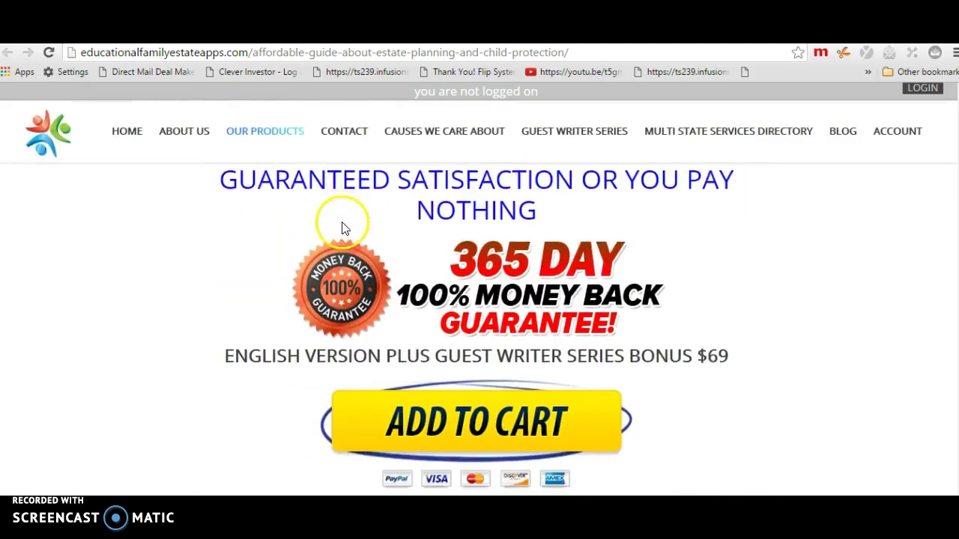
scroll(340, 226, down, 2)
click(395, 283)
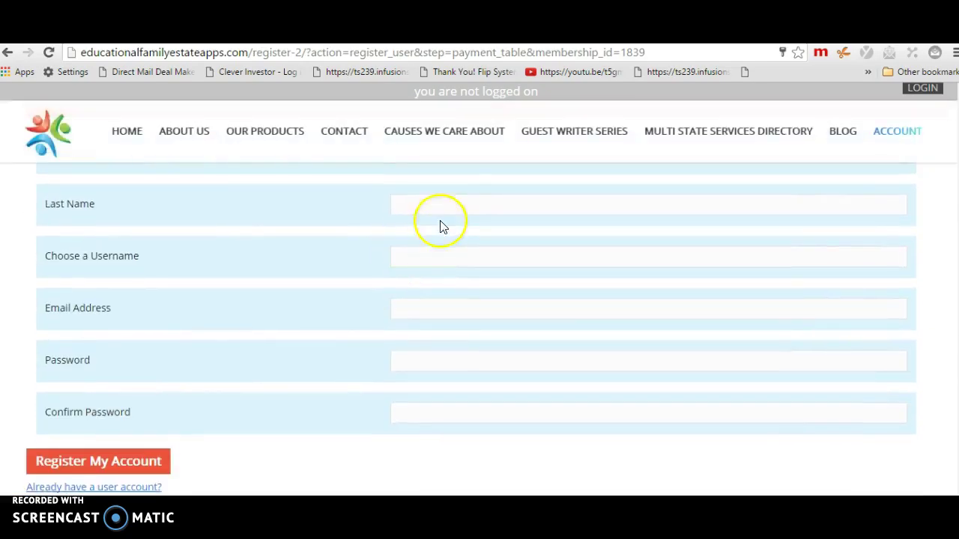
Fill the name, username and e-mail fields from Chrome's saved autofill details
click(447, 197)
scroll(449, 202, down, 1)
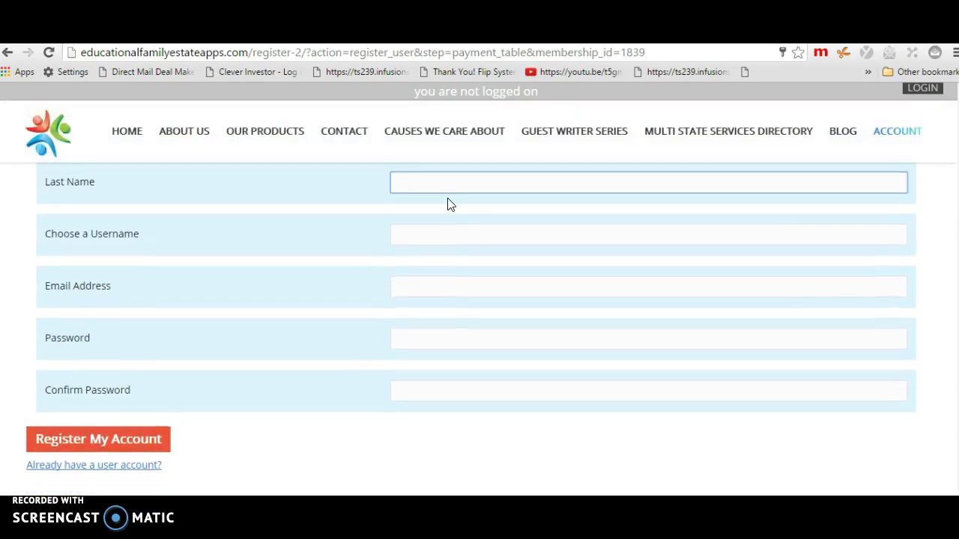
click(445, 232)
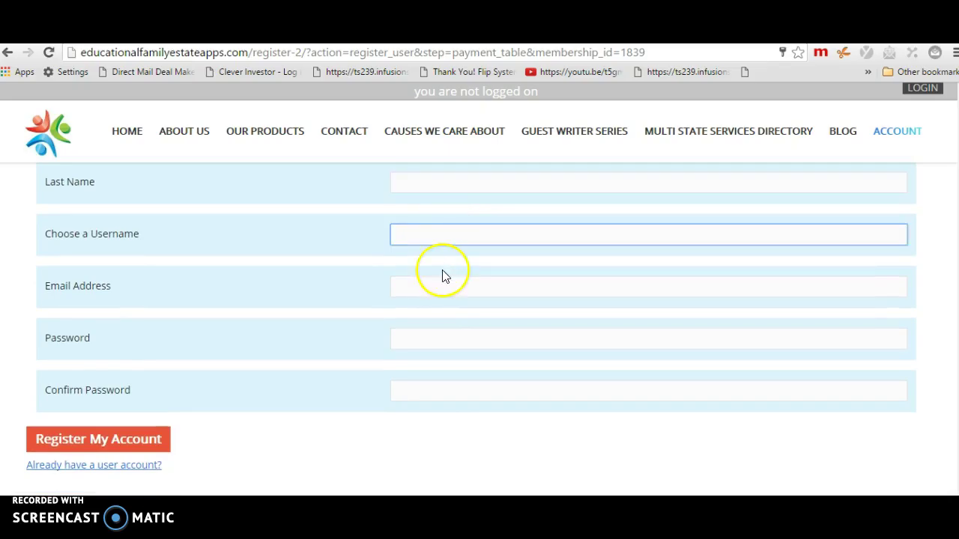
click(438, 291)
scroll(439, 295, up, 4)
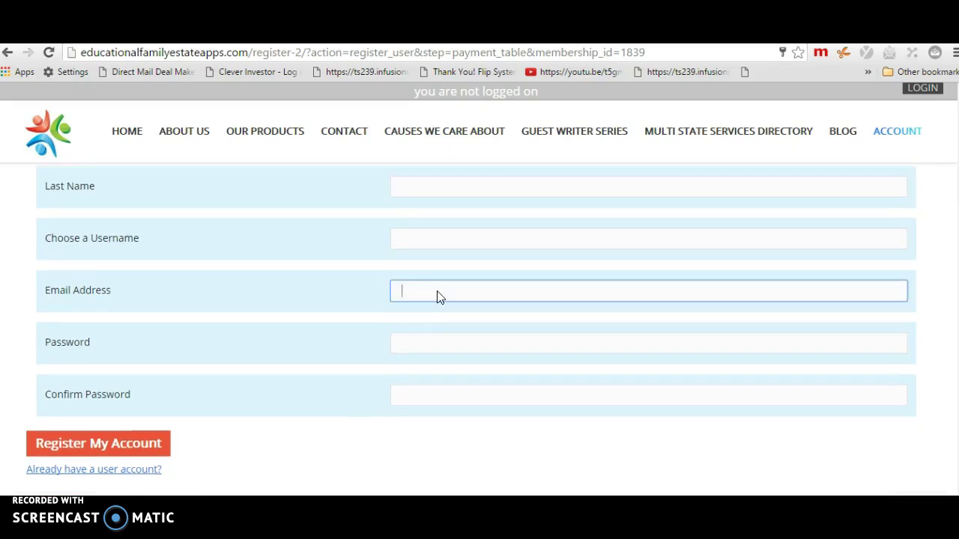
scroll(439, 297, down, 2)
click(437, 272)
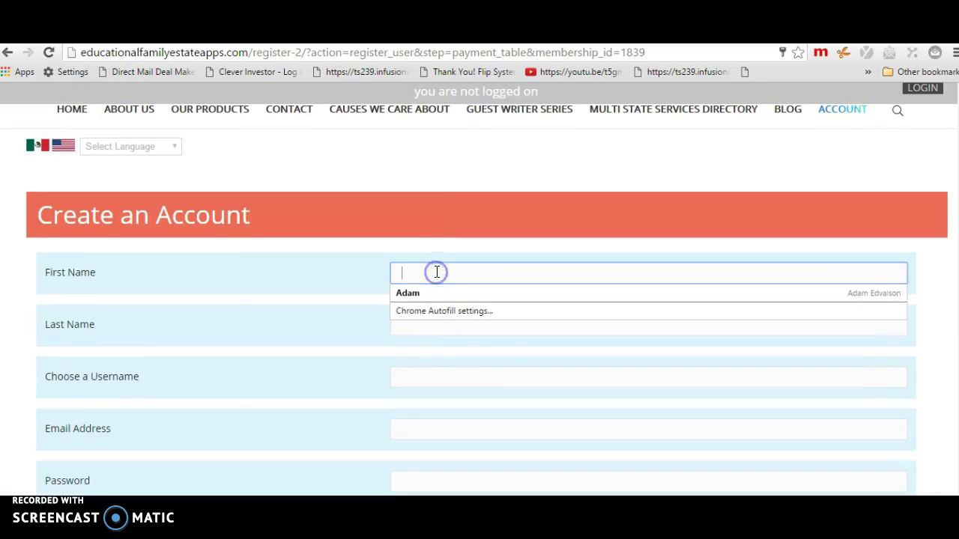
click(428, 293)
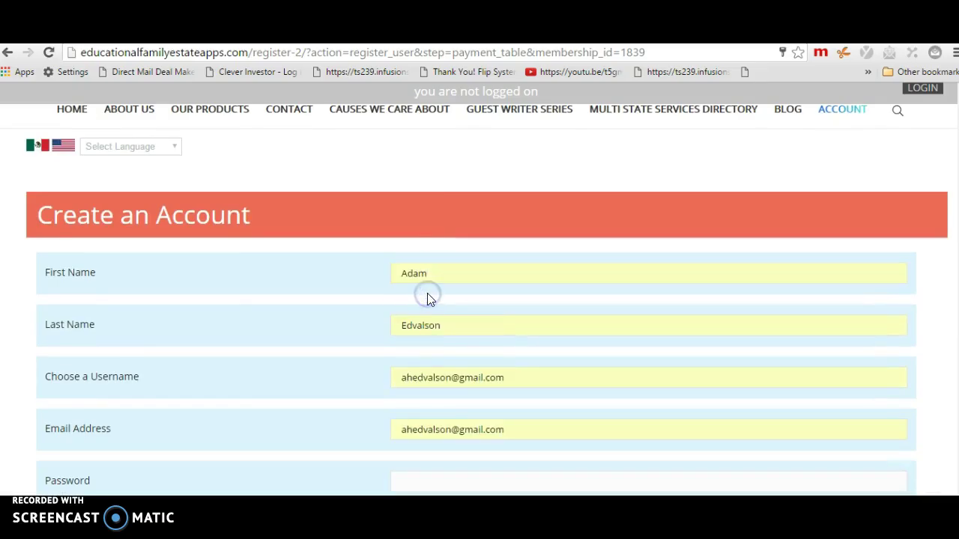
Enter the account password and move to Confirm Password
scroll(428, 294, down, 2)
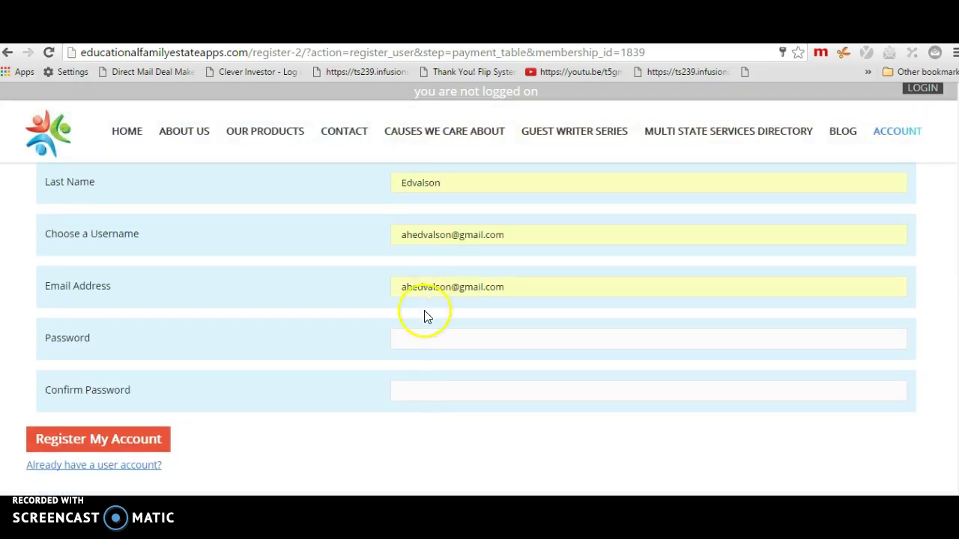
click(412, 337)
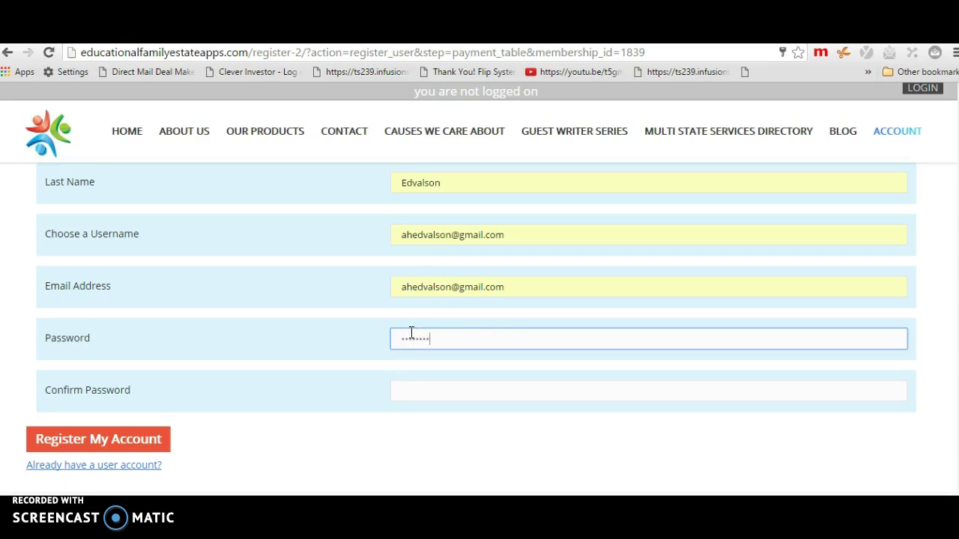
key(Tab)
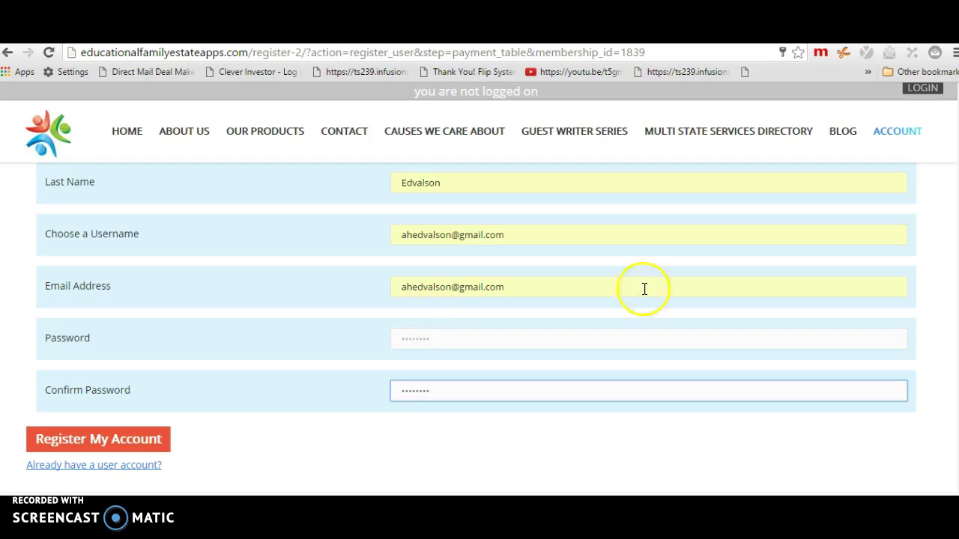
Submit the registration and read the 'email address is already taken' error
click(81, 439)
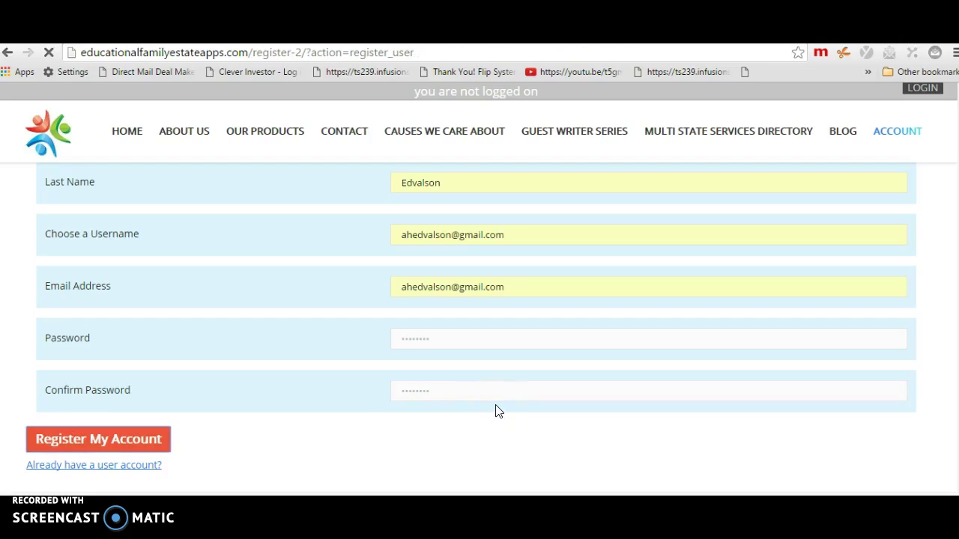
scroll(519, 305, down, 6)
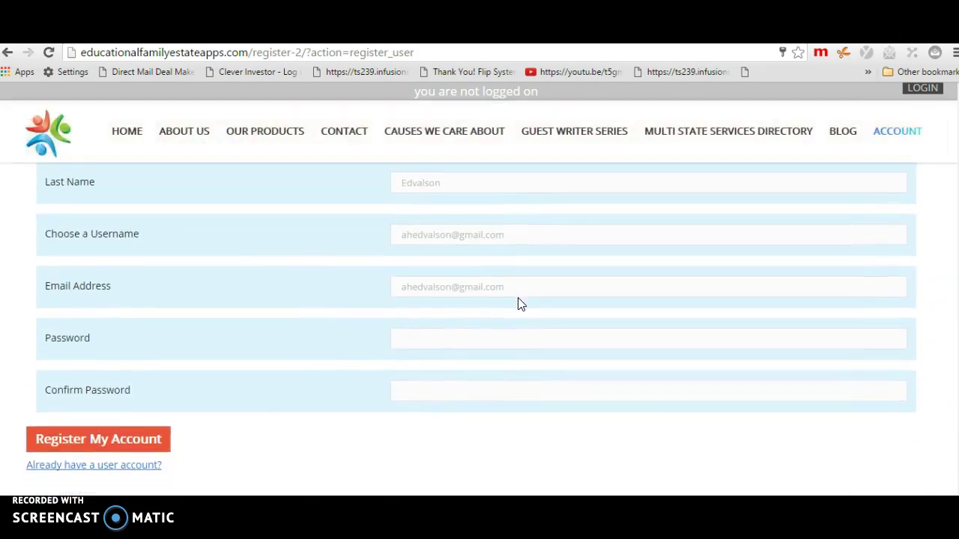
scroll(519, 302, up, 6)
scroll(519, 306, down, 4)
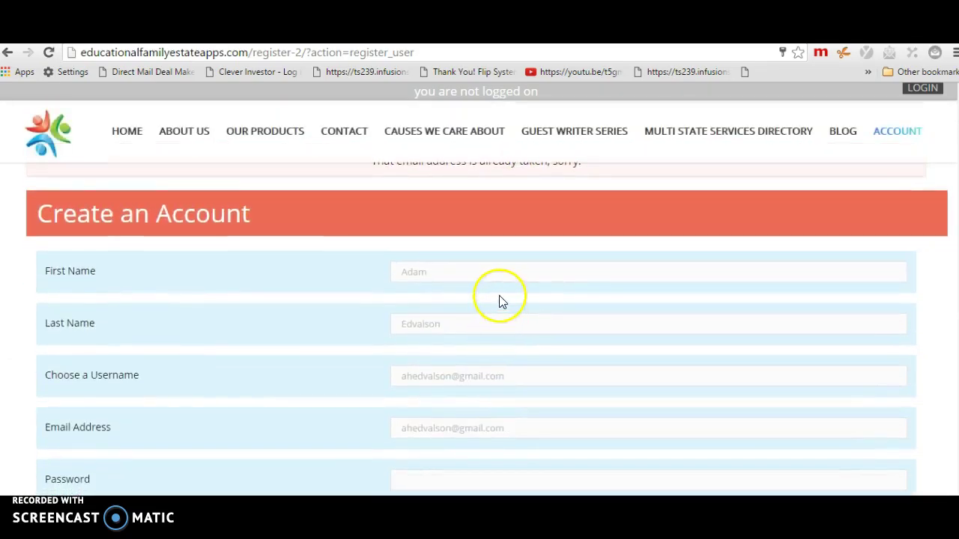
scroll(500, 302, up, 4)
scroll(495, 300, down, 5)
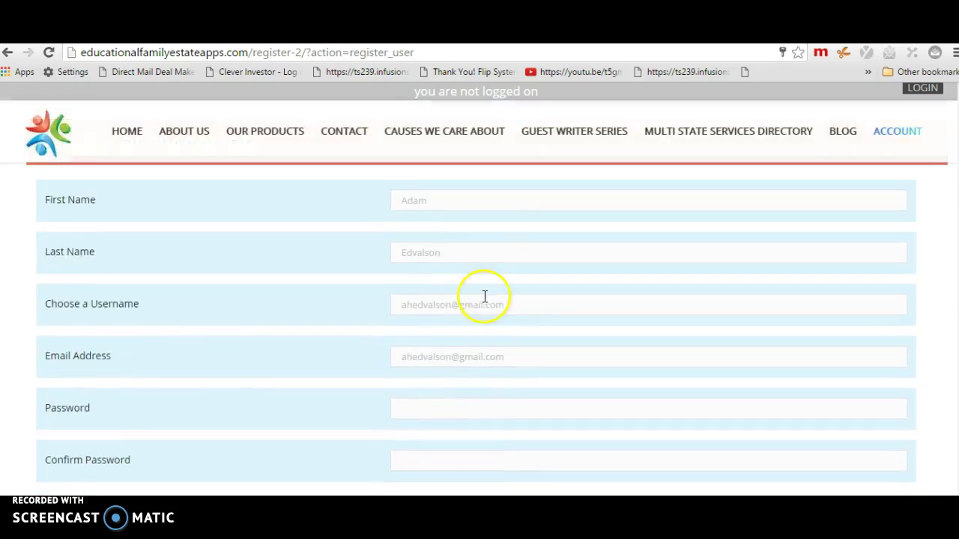
Replace the old username with a new made-up Gmail-style name
click(467, 201)
double_click(467, 200)
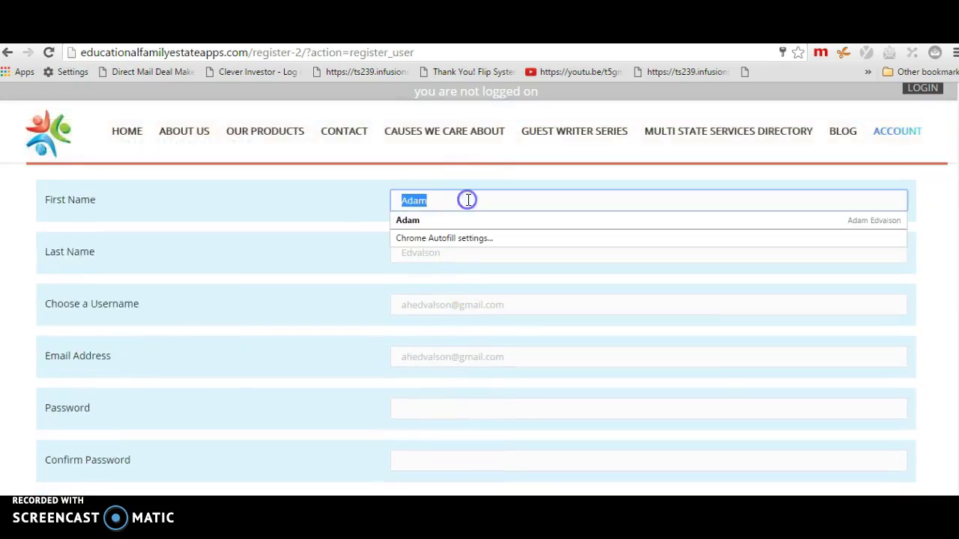
click(456, 259)
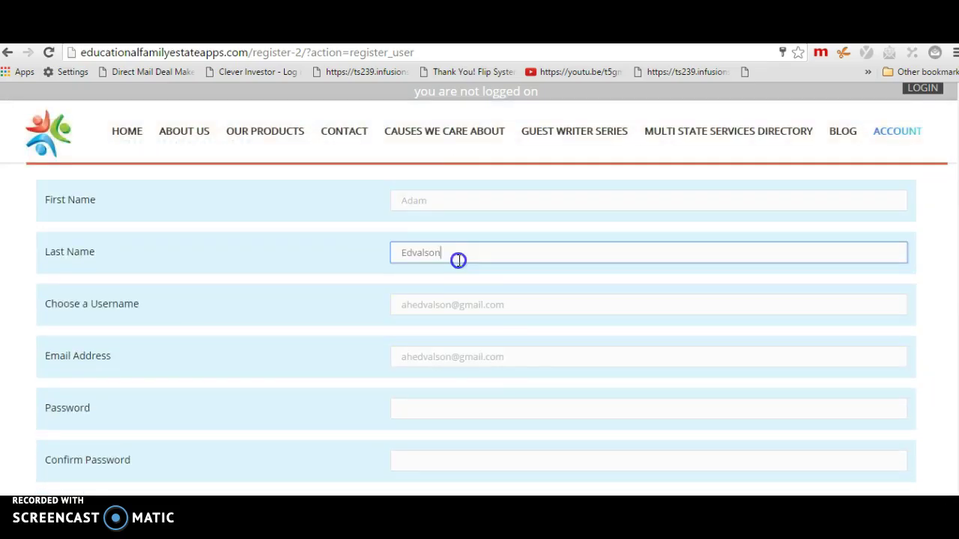
click(520, 302)
drag(483, 305, 353, 302)
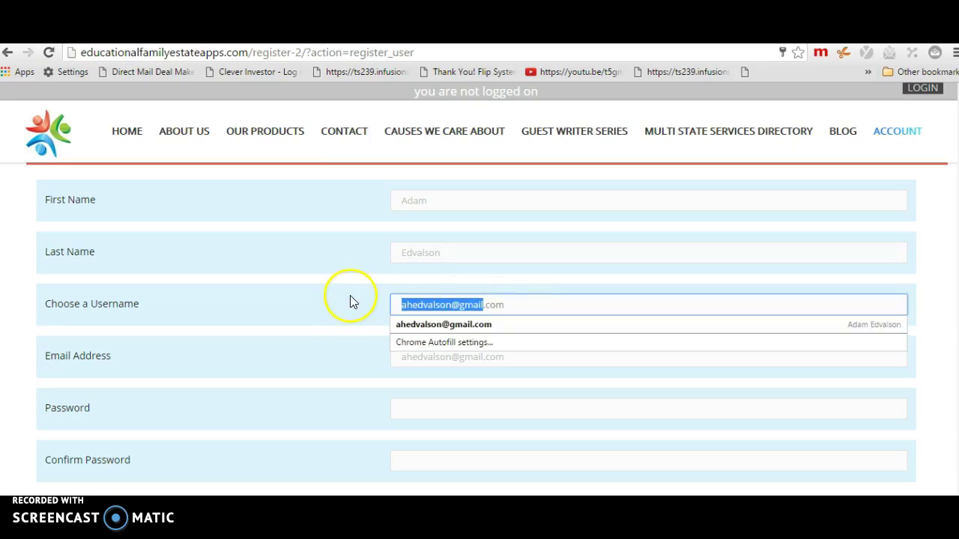
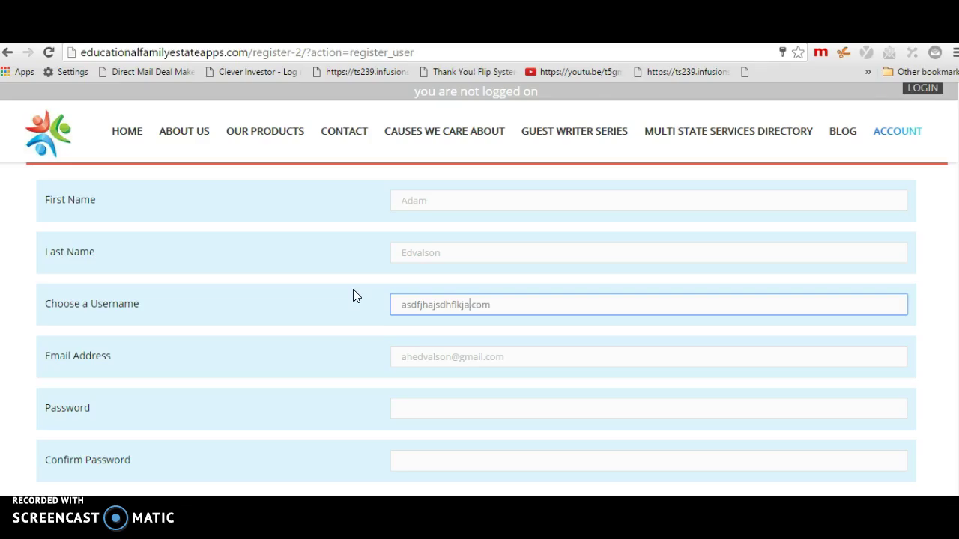
Copy the new username into Email Address, replacing the old e-mail
drag(546, 310, 393, 309)
key(ctrl+c)
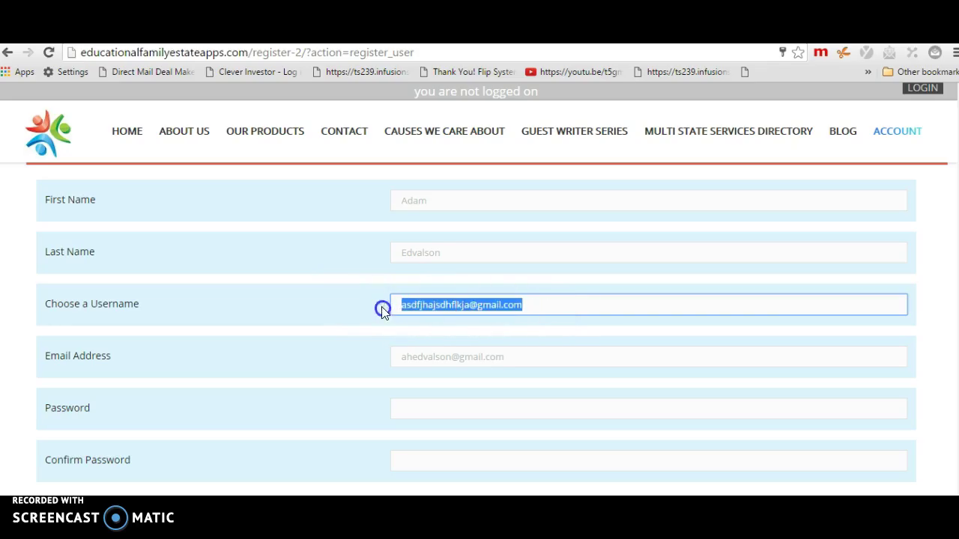
click(411, 356)
key(ctrl+v)
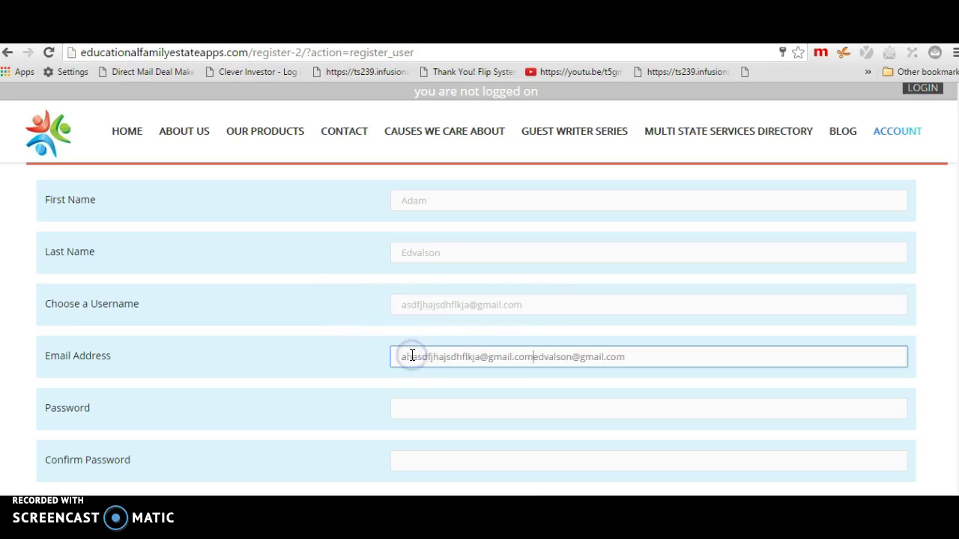
drag(623, 364, 248, 346)
key(ctrl+v)
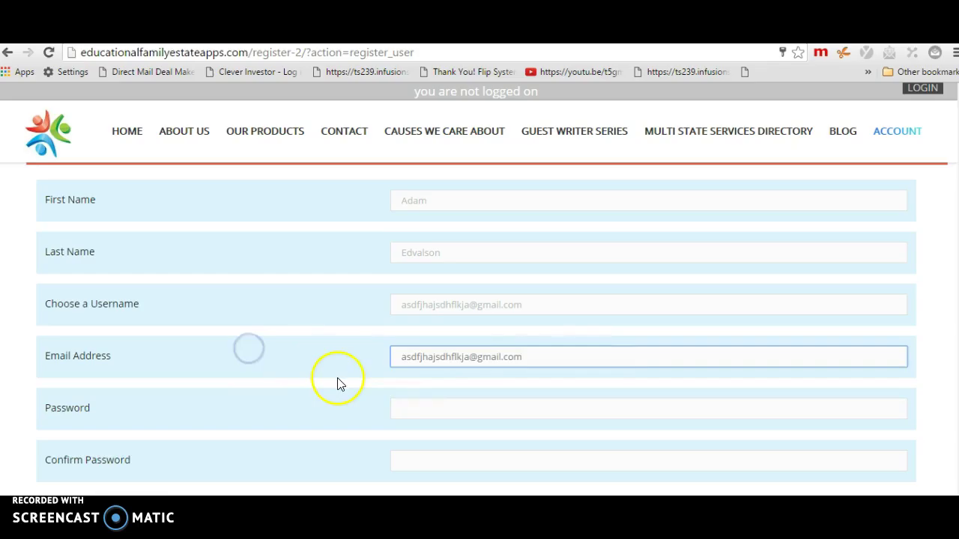
Enter and confirm the password, then resubmit the registration
scroll(359, 378, down, 1)
click(430, 340)
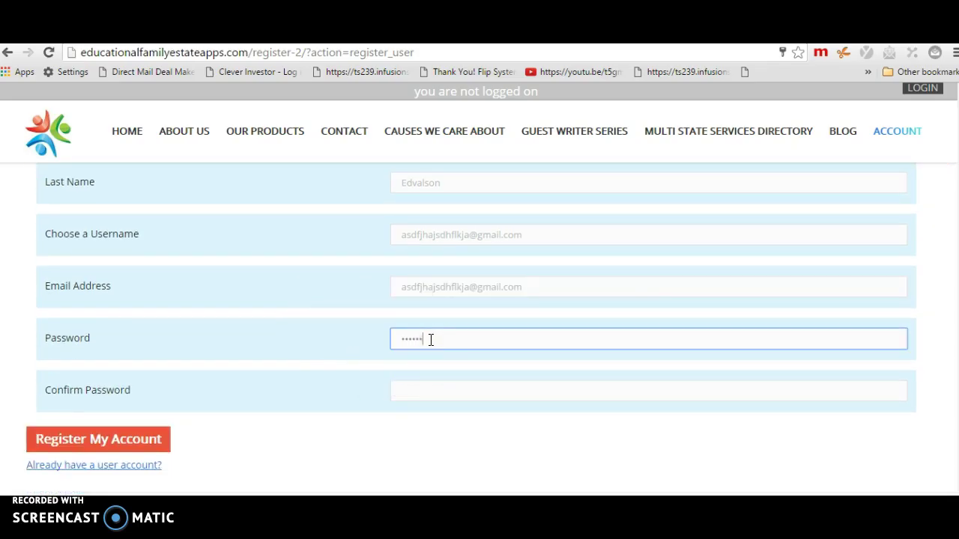
key(Tab)
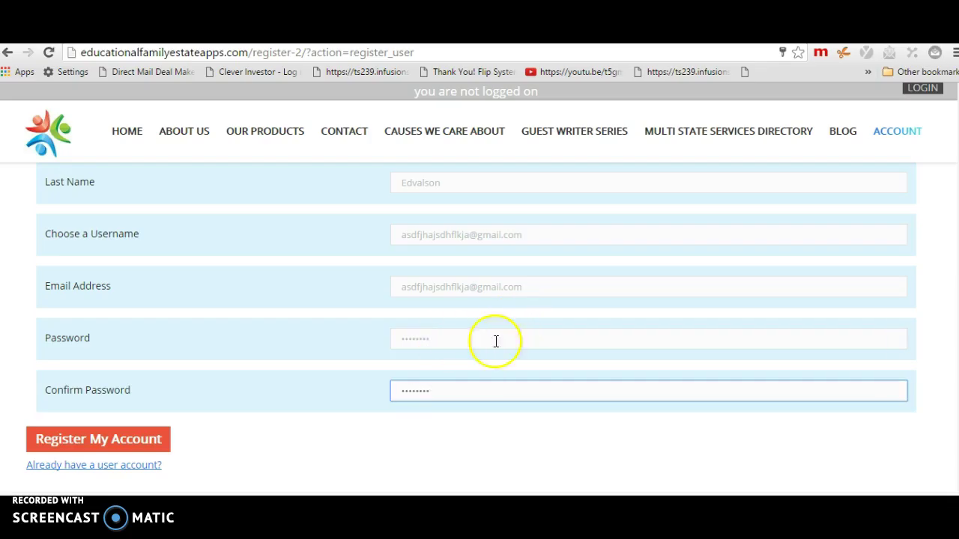
click(139, 439)
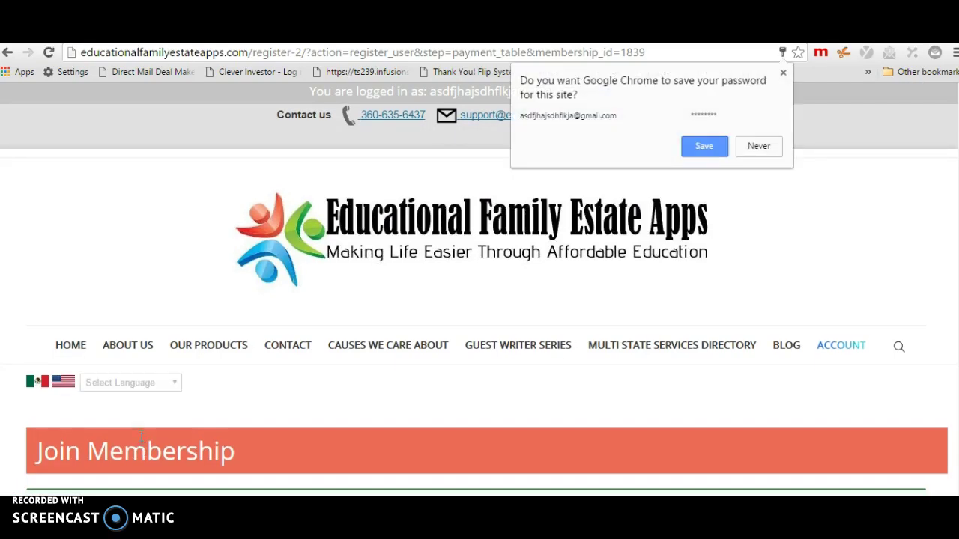
Dismiss Chrome's offer to save the password
scroll(225, 344, down, 3)
scroll(215, 340, down, 2)
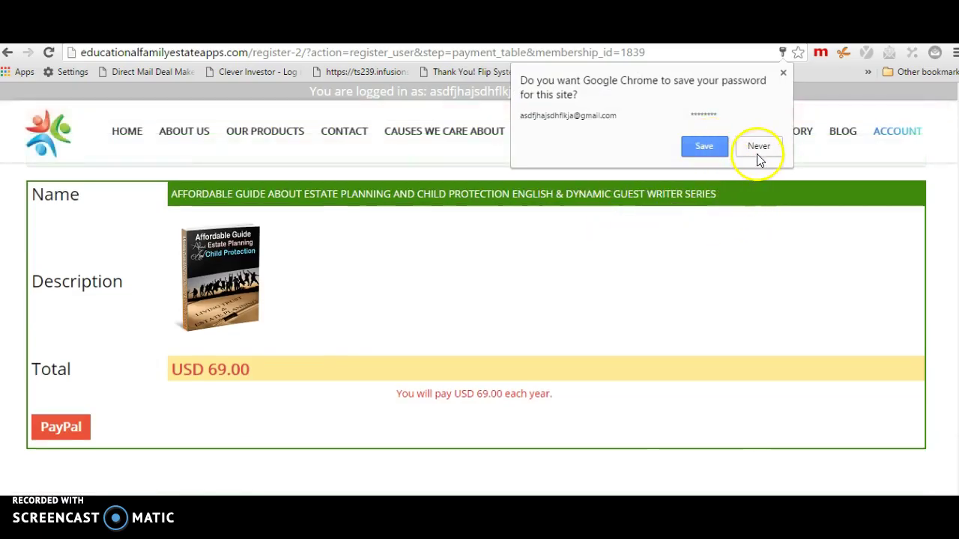
click(783, 75)
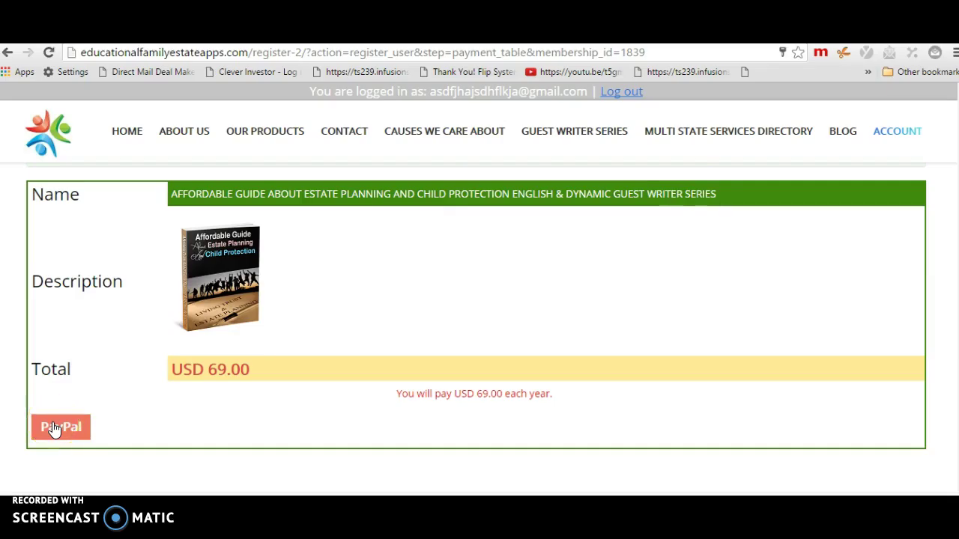
Check the USD 69.00 yearly total and proceed to pay through PayPal
click(122, 321)
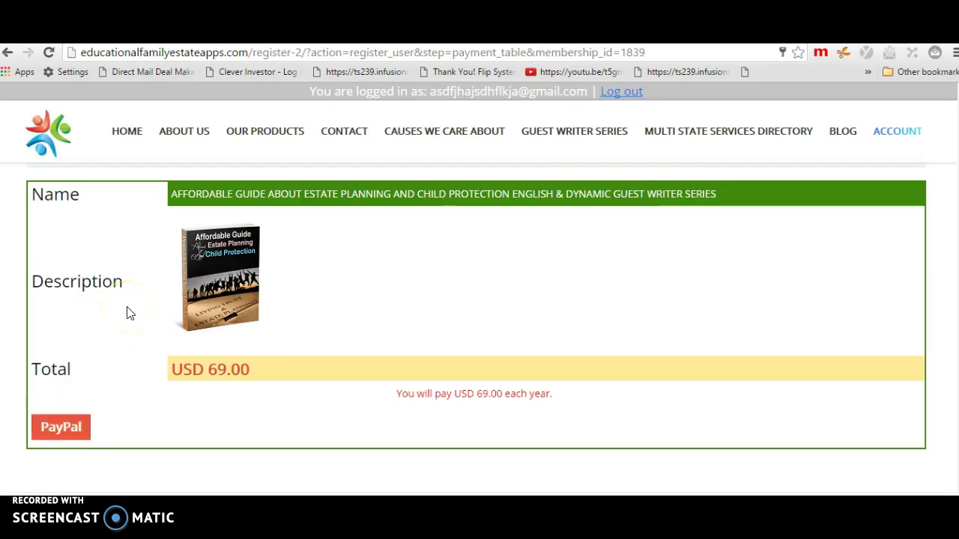
drag(203, 368, 259, 369)
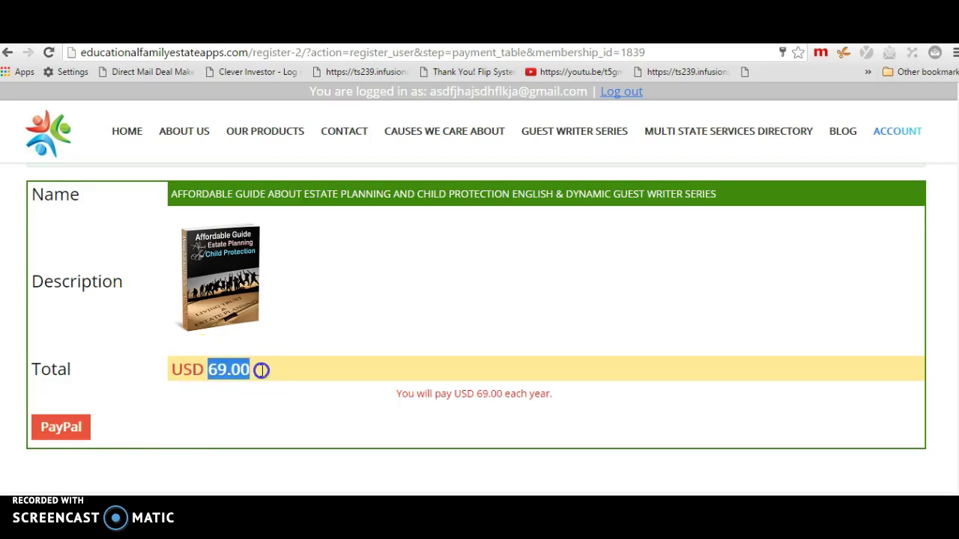
click(259, 370)
click(64, 428)
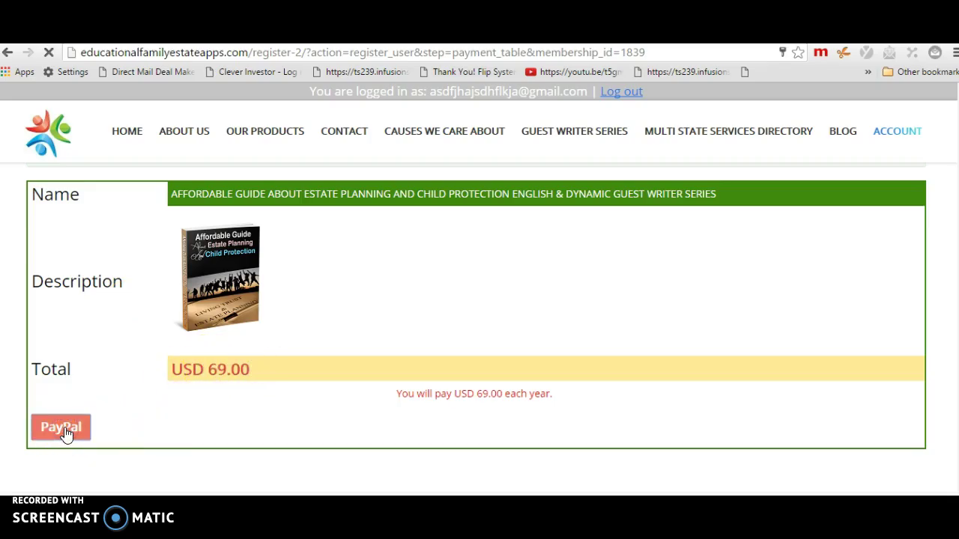
Review PayPal's $69.00 USD order summary for Educational Family Apps, L.L.C. and card form
click(121, 337)
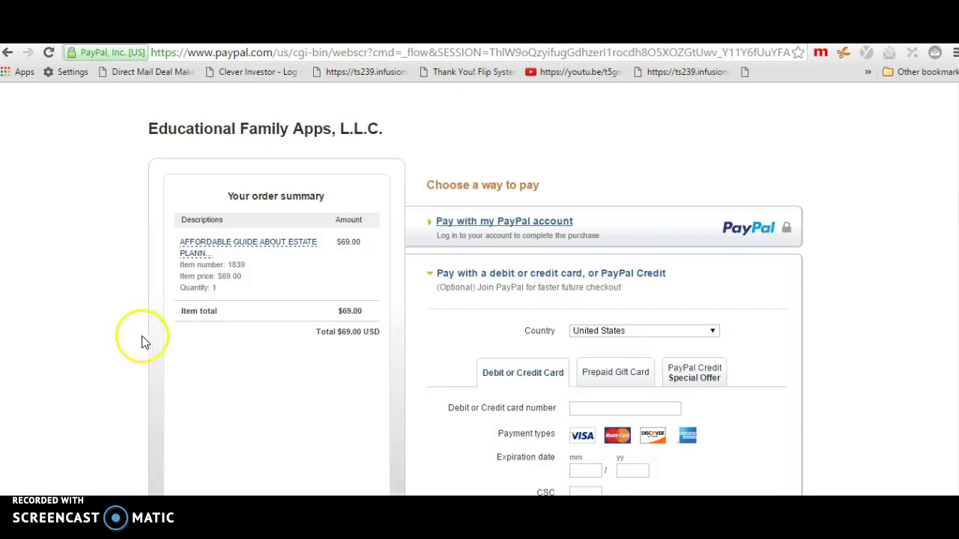
scroll(284, 301, down, 4)
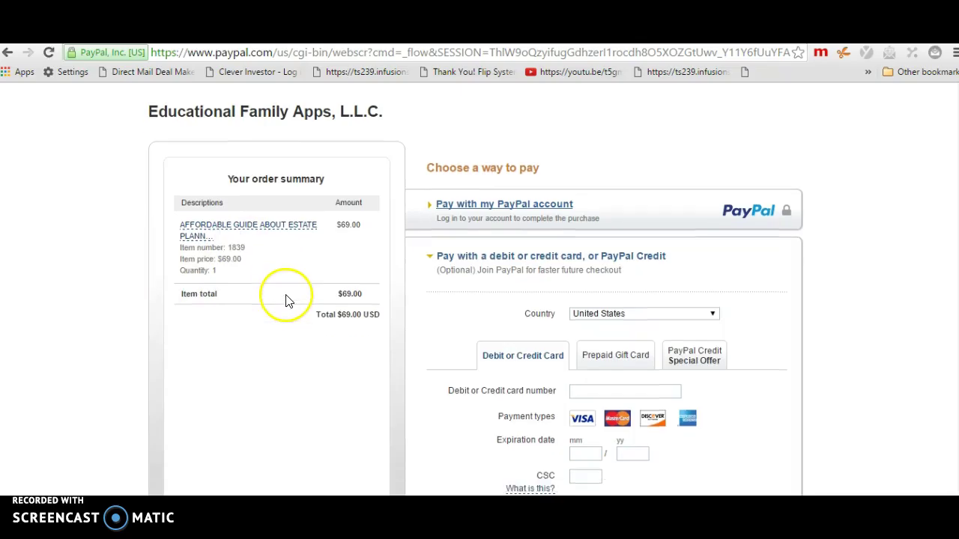
scroll(284, 300, up, 4)
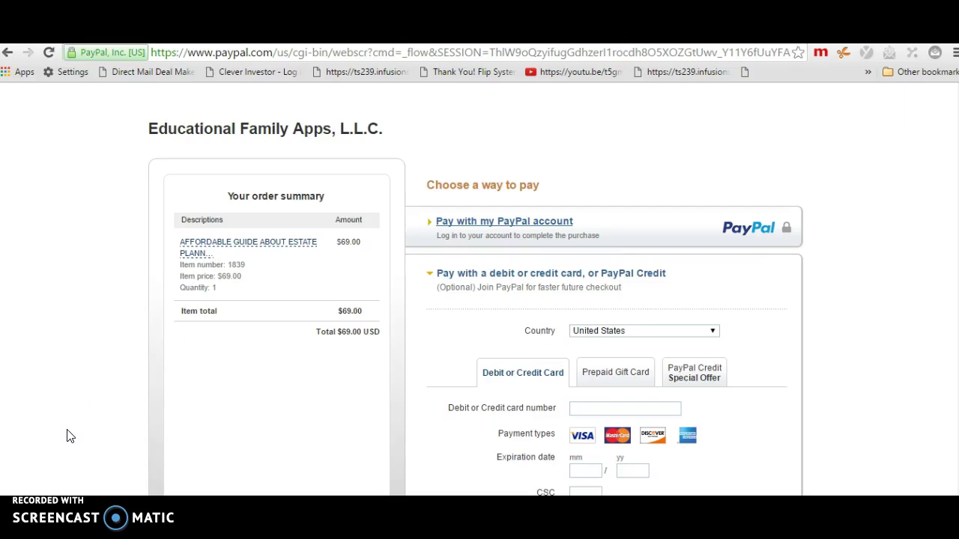
click(50, 452)
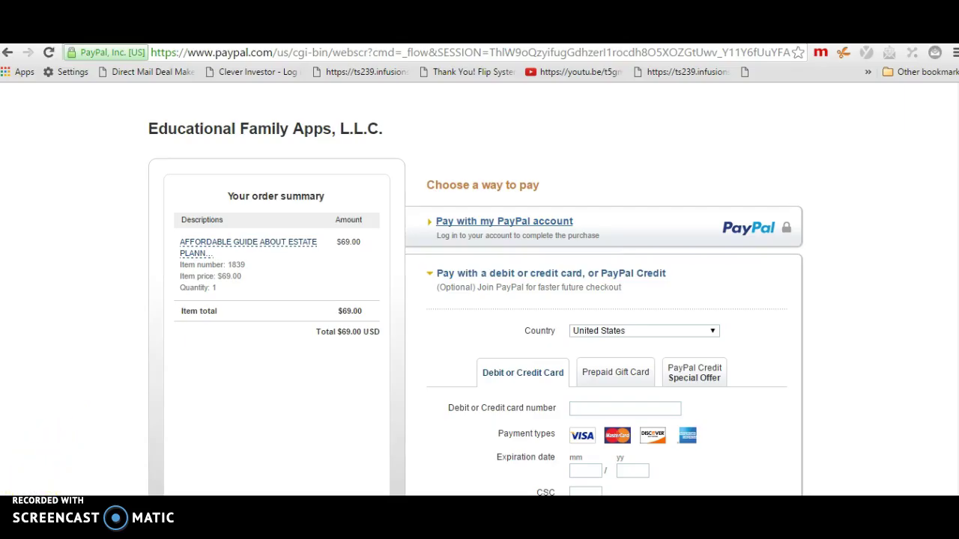